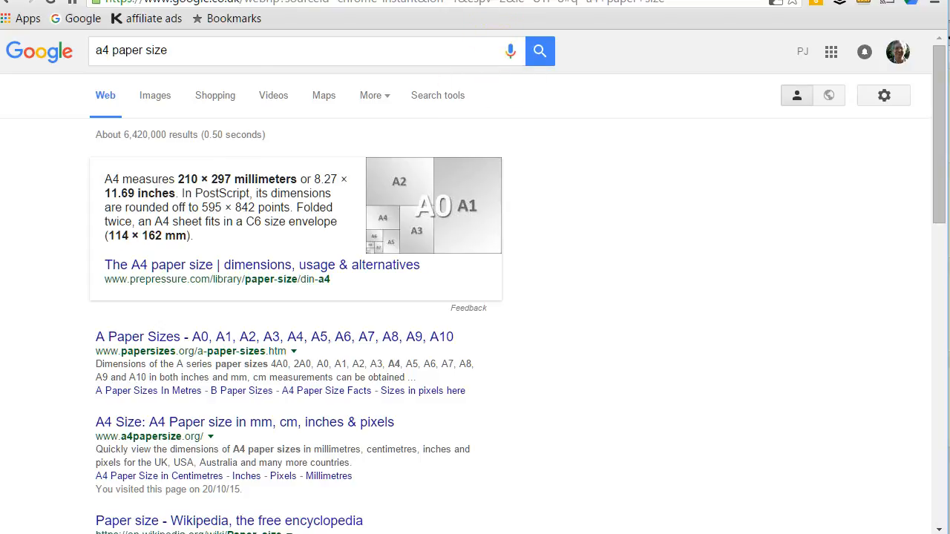
# - Switch to the untitled presentation and set its page size to a custom 21 × 29.7 centimetres
pyautogui.click(486, 0)
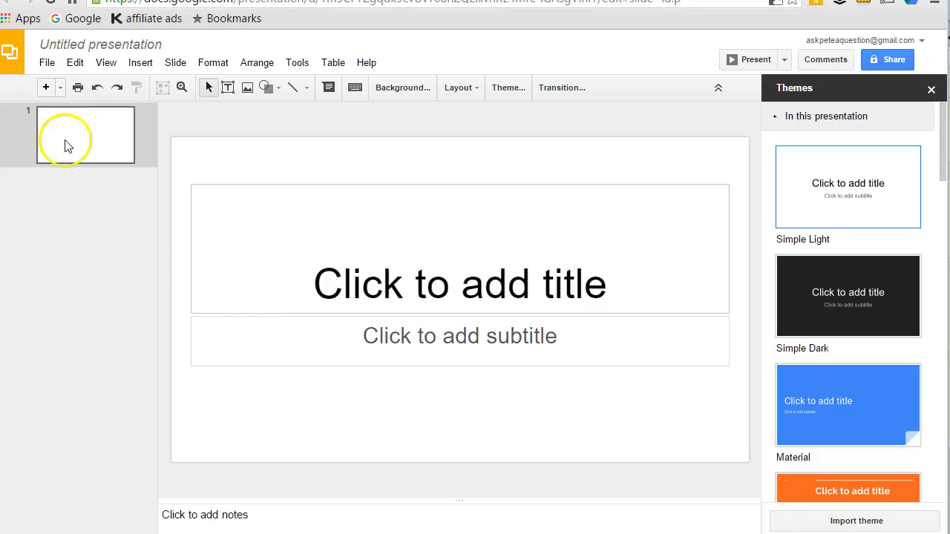
pyautogui.click(45, 64)
pyautogui.click(70, 386)
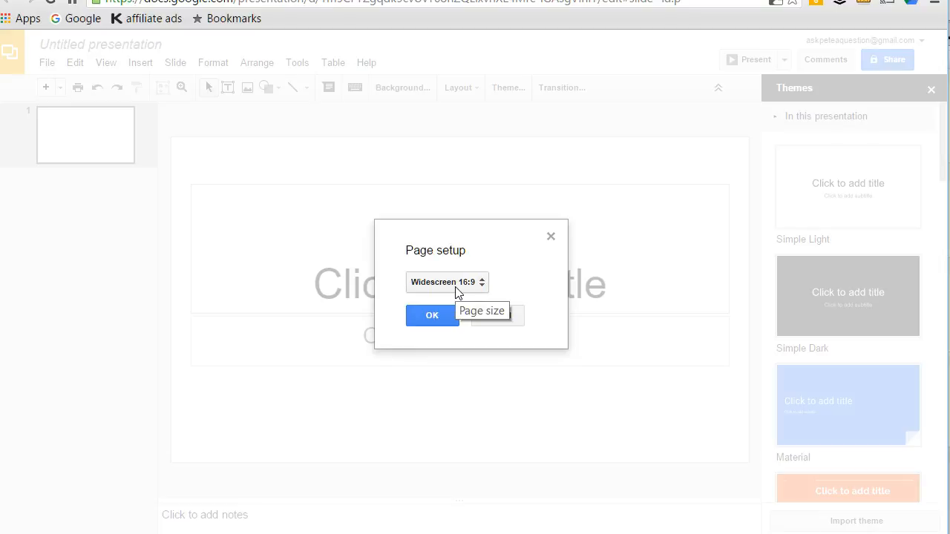
pyautogui.click(458, 285)
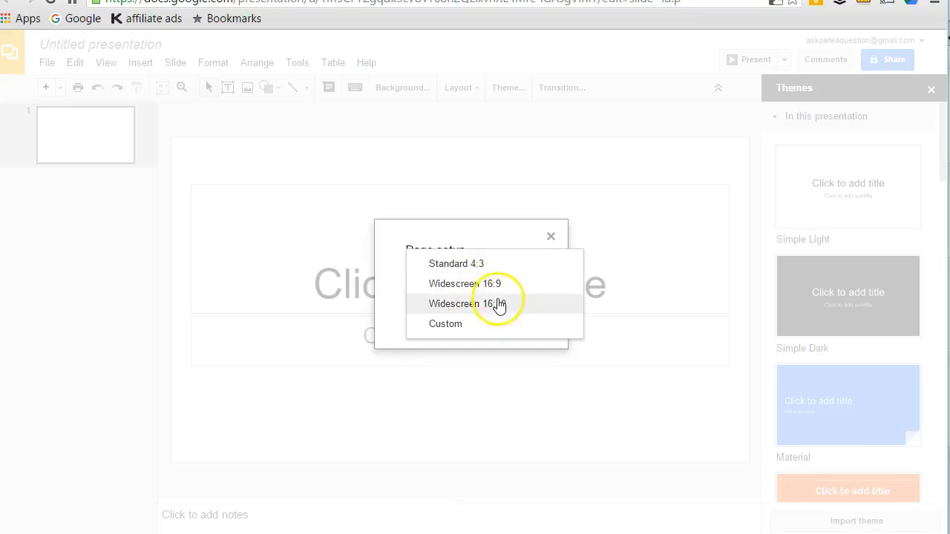
pyautogui.click(459, 325)
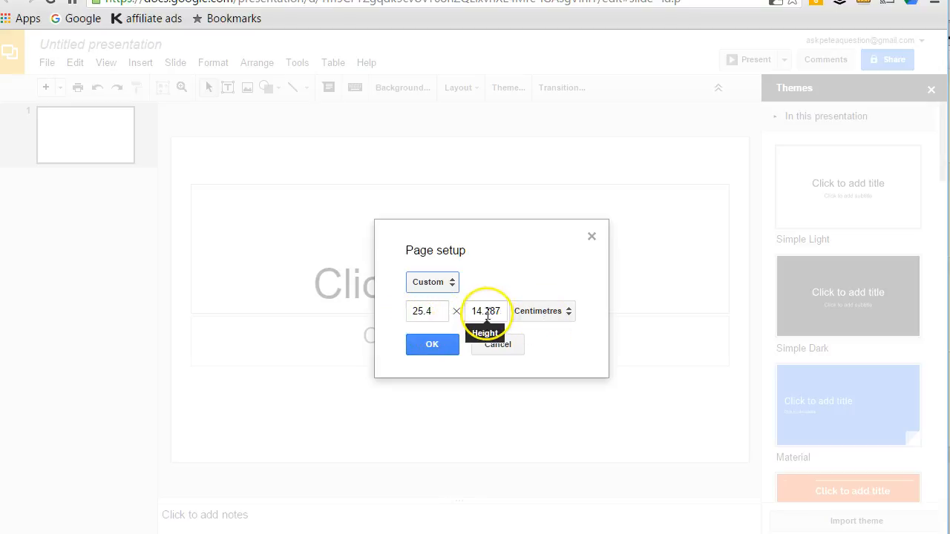
pyautogui.click(419, 311)
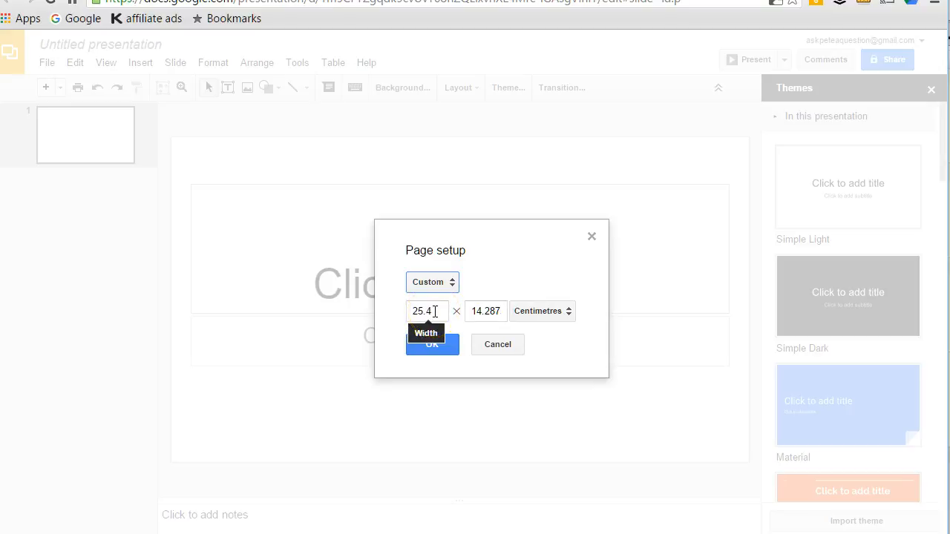
pyautogui.moveTo(435, 311); pyautogui.dragTo(417, 312)
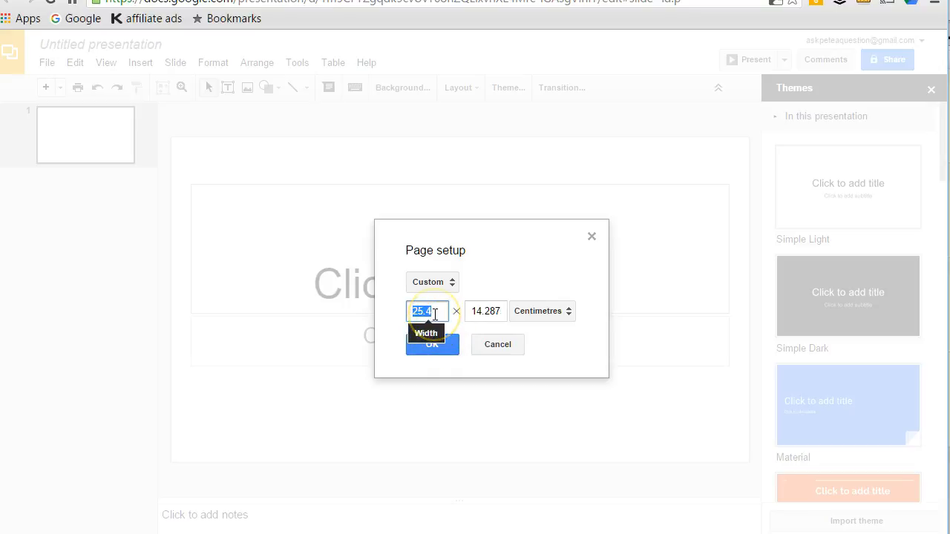
pyautogui.write('21')
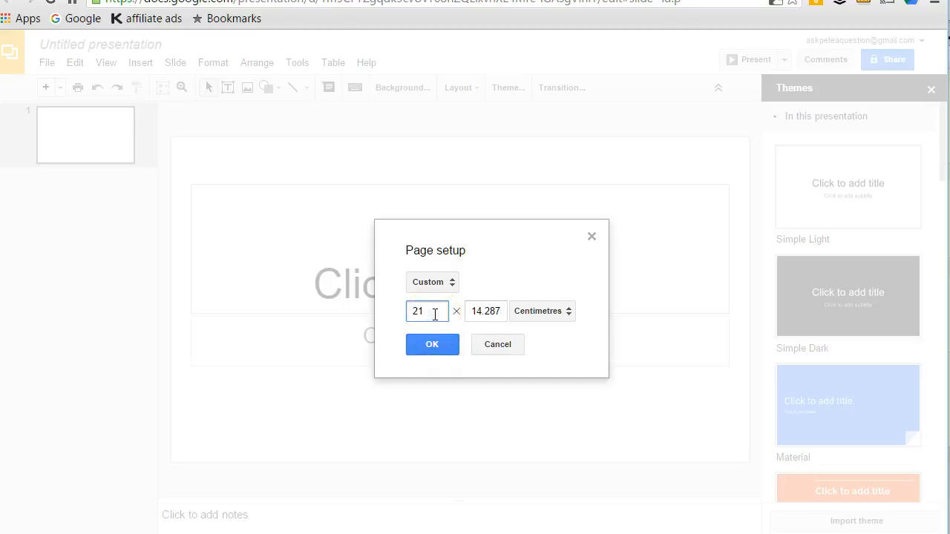
pyautogui.click(475, 313)
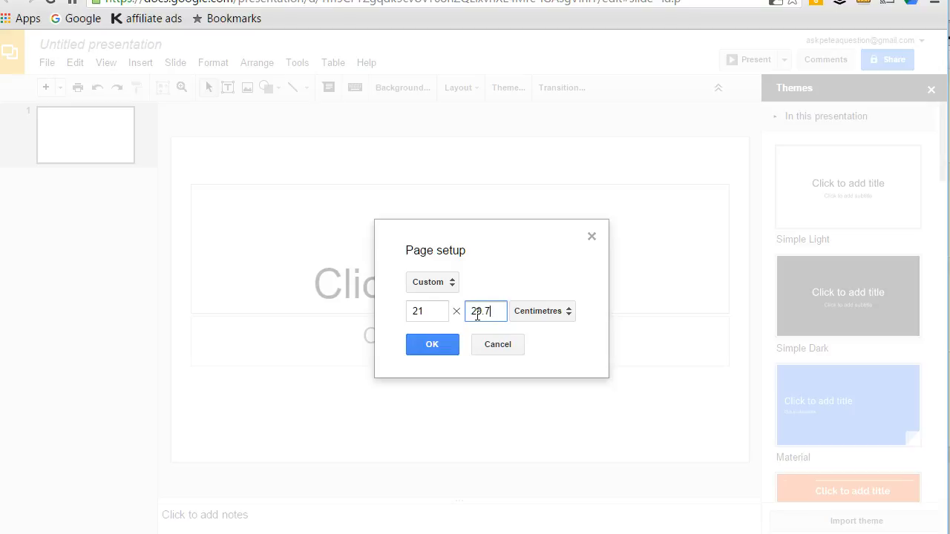
pyautogui.click(438, 344)
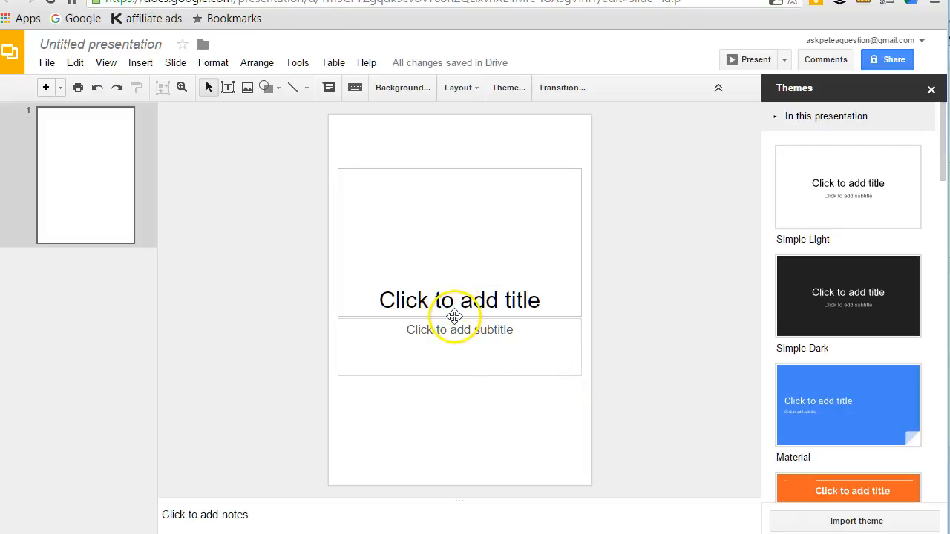
# - Shorten the title placeholder to about one line of text and move it near the top edge of the page
pyautogui.click(455, 316)
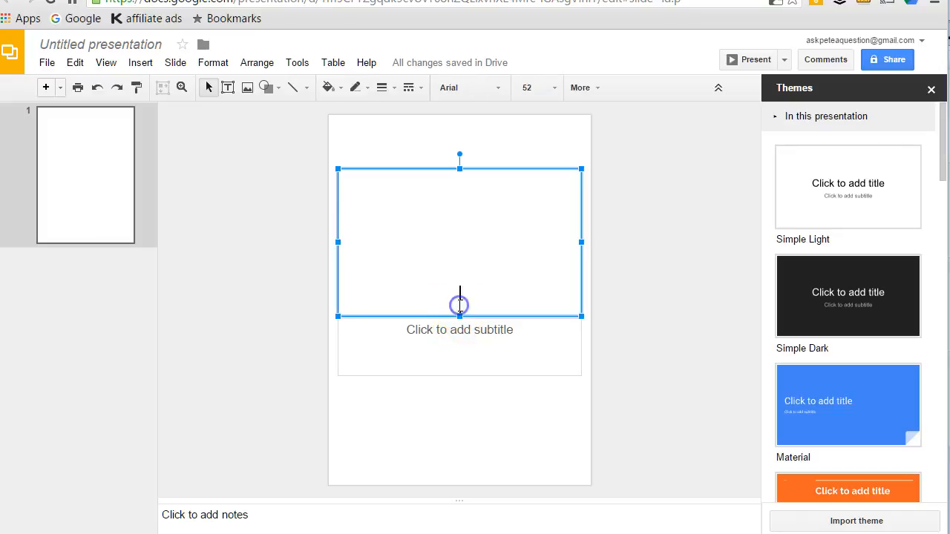
pyautogui.moveTo(460, 313); pyautogui.dragTo(462, 215)
pyautogui.moveTo(484, 169); pyautogui.dragTo(482, 132)
# - Enter "IT For Beginners" as the title text
pyautogui.click(464, 162)
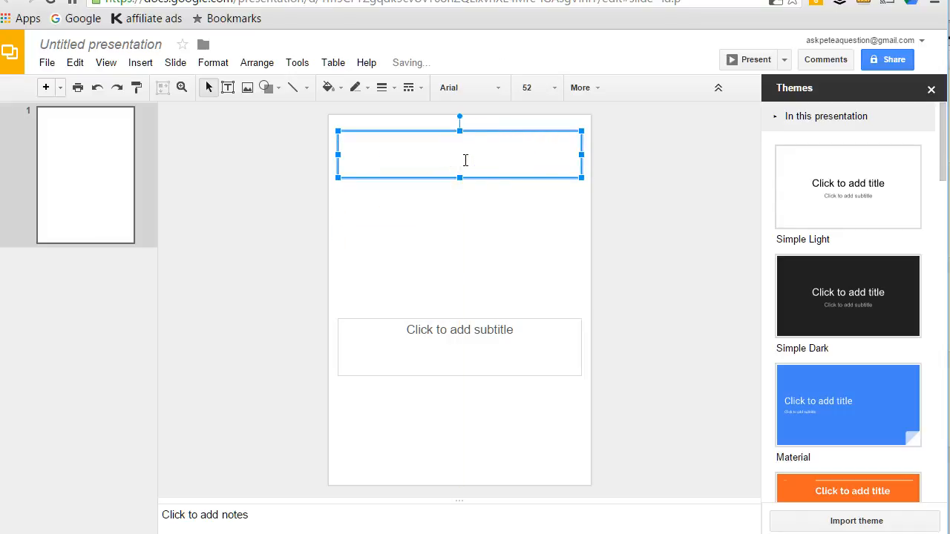
pyautogui.write('IT For Begin')
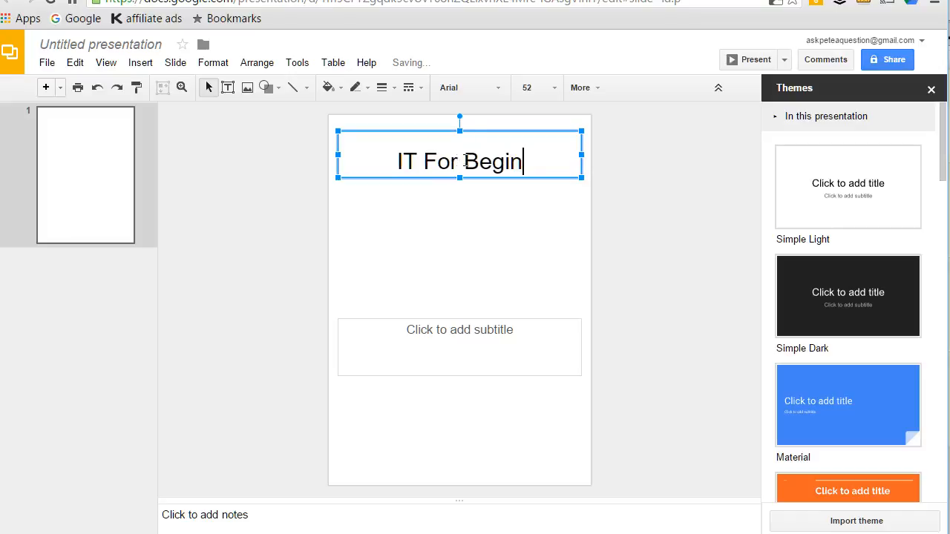
pyautogui.write('ners')
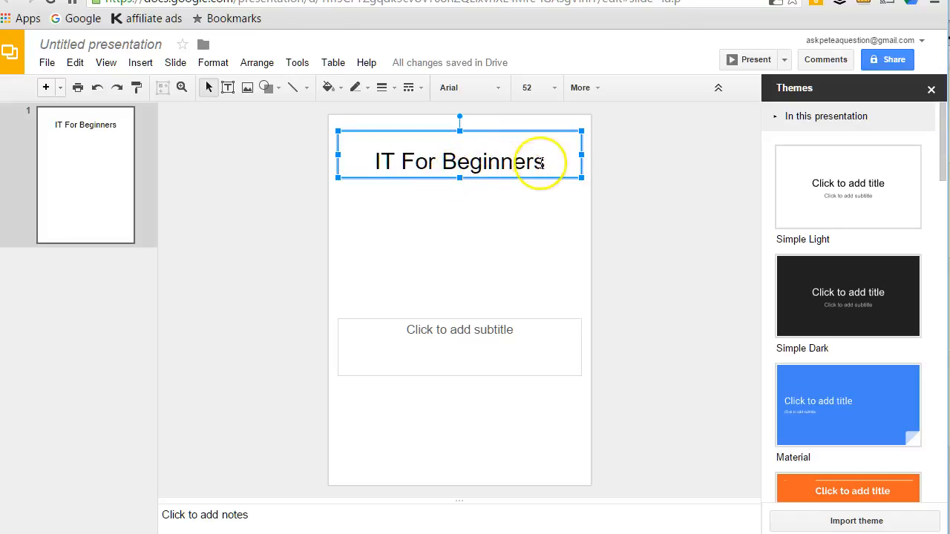
# - Set the font of the whole title text to Impact
pyautogui.moveTo(546, 159); pyautogui.dragTo(367, 155)
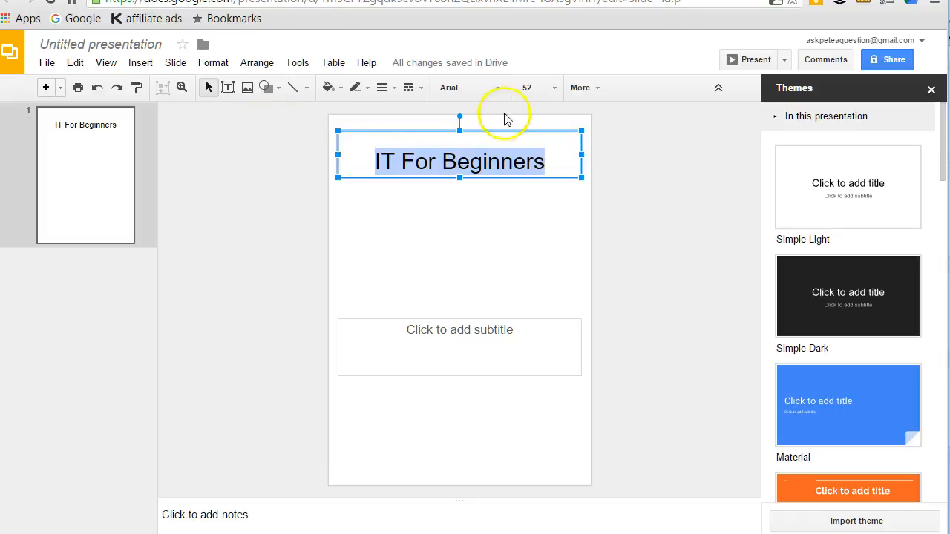
pyautogui.click(499, 89)
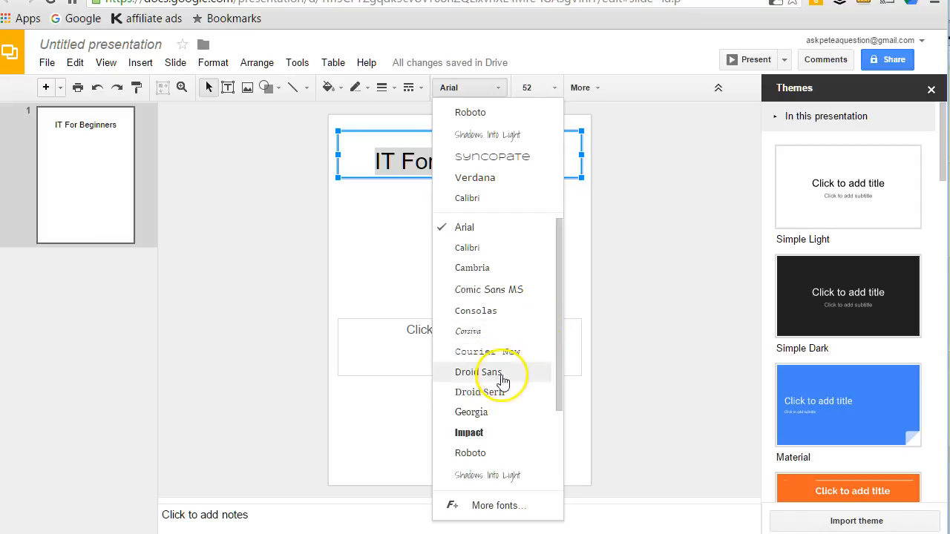
pyautogui.moveTo(560, 386); pyautogui.dragTo(551, 435)
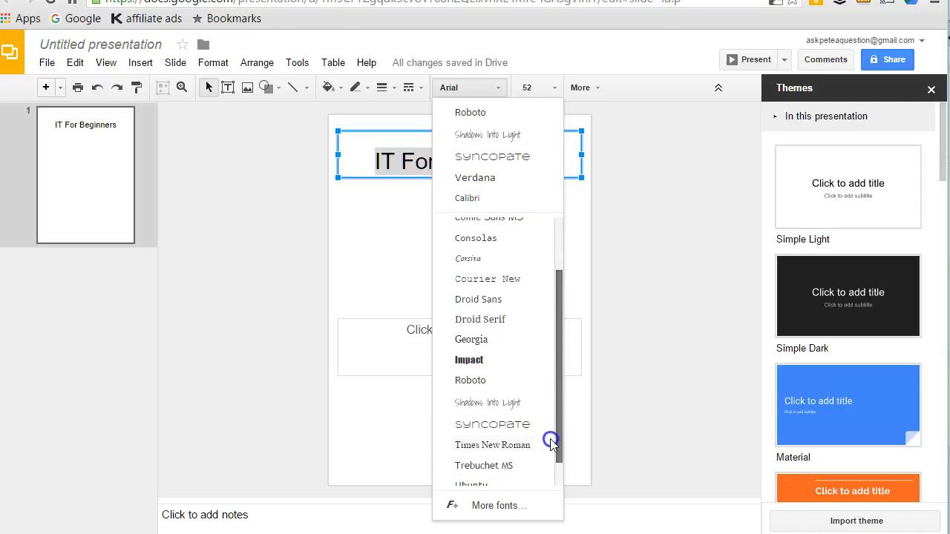
pyautogui.click(475, 362)
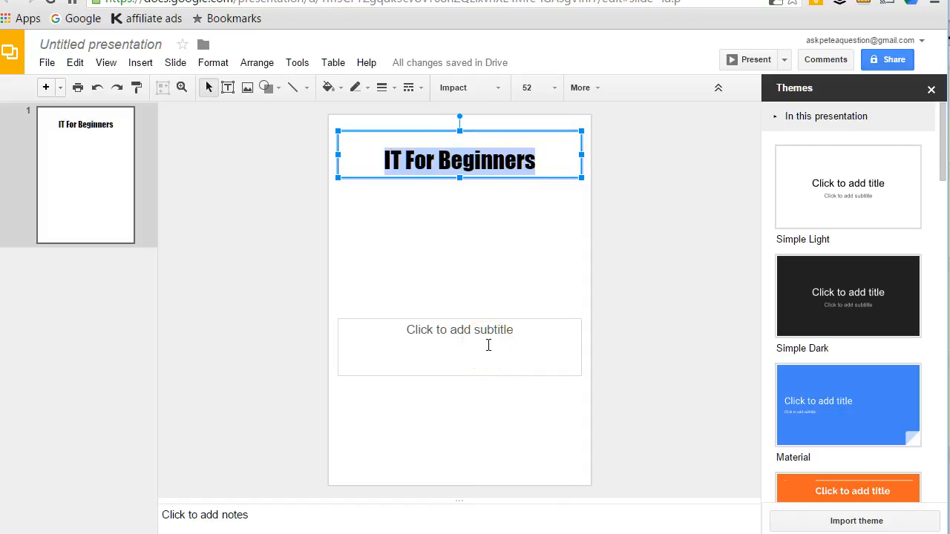
# - Enlarge the title text, trying size 60 and settling on 72
pyautogui.click(553, 88)
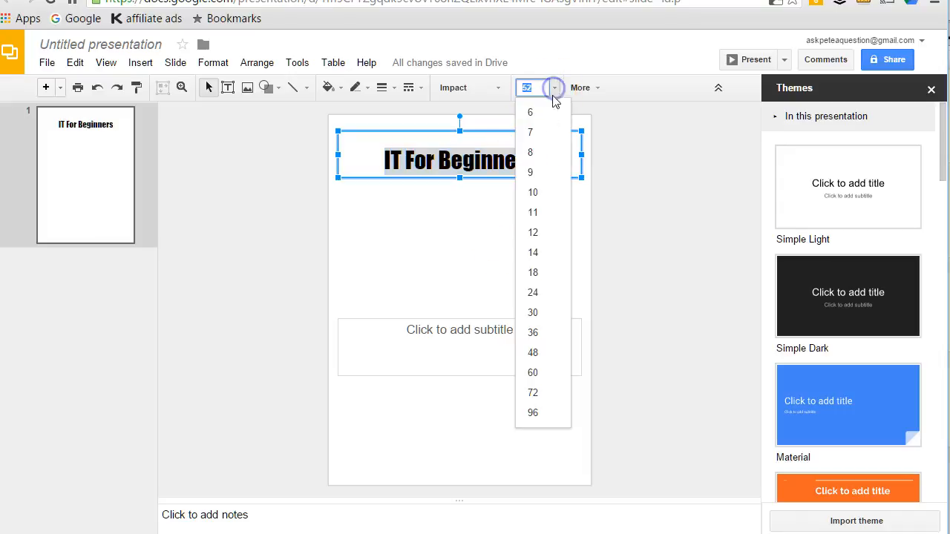
pyautogui.click(547, 374)
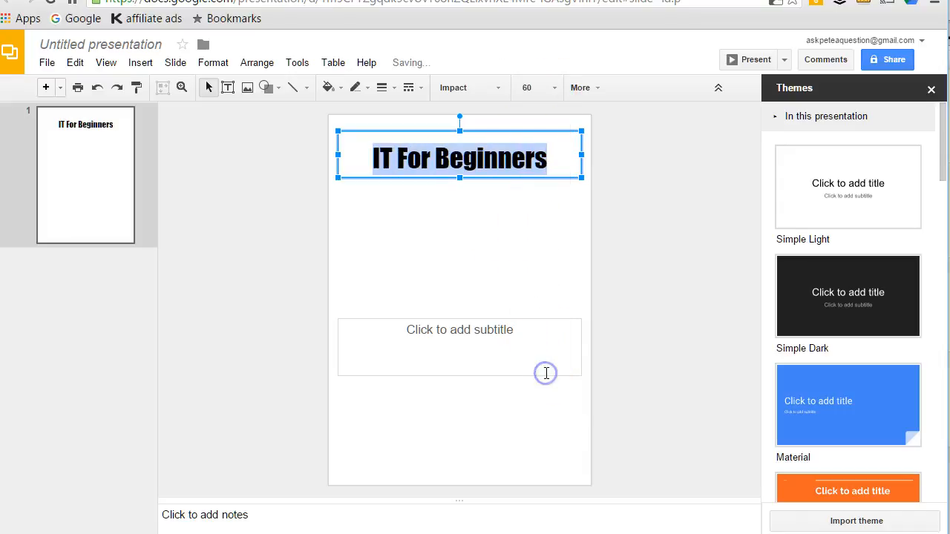
pyautogui.click(555, 88)
pyautogui.click(541, 392)
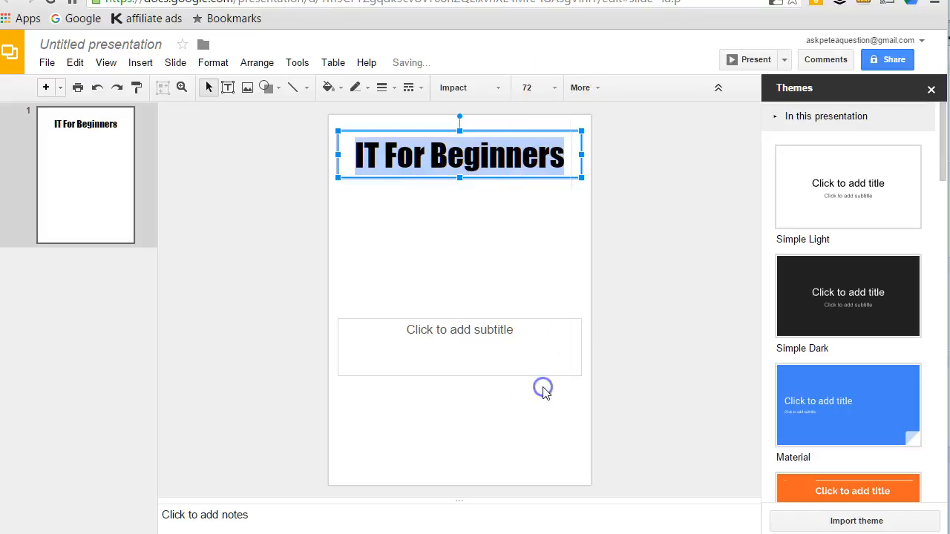
pyautogui.click(689, 225)
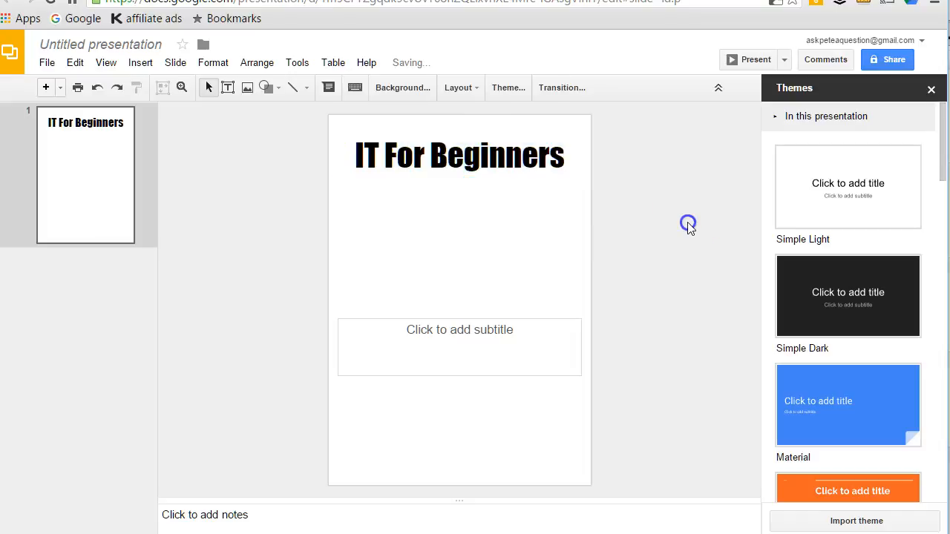
# - Fill the background of the title box with light red
pyautogui.click(503, 165)
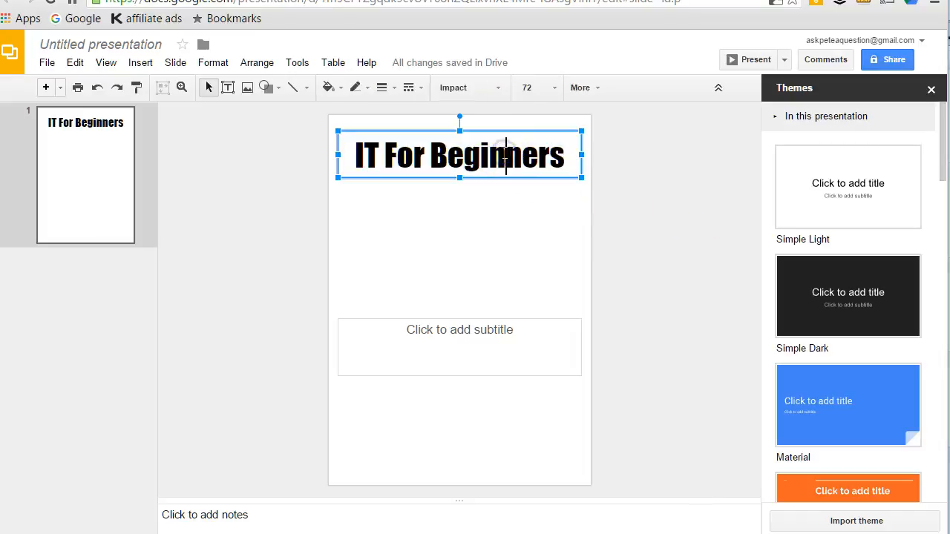
pyautogui.click(509, 132)
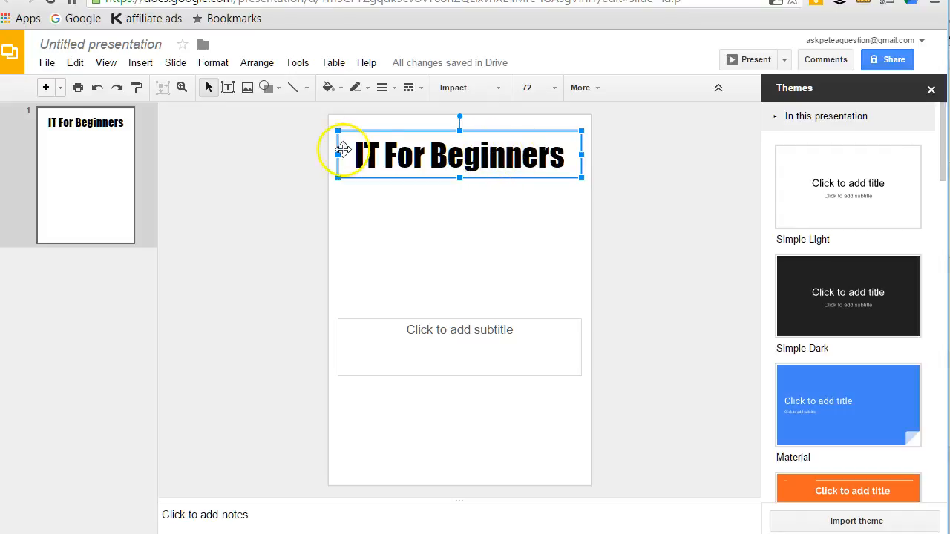
pyautogui.click(336, 87)
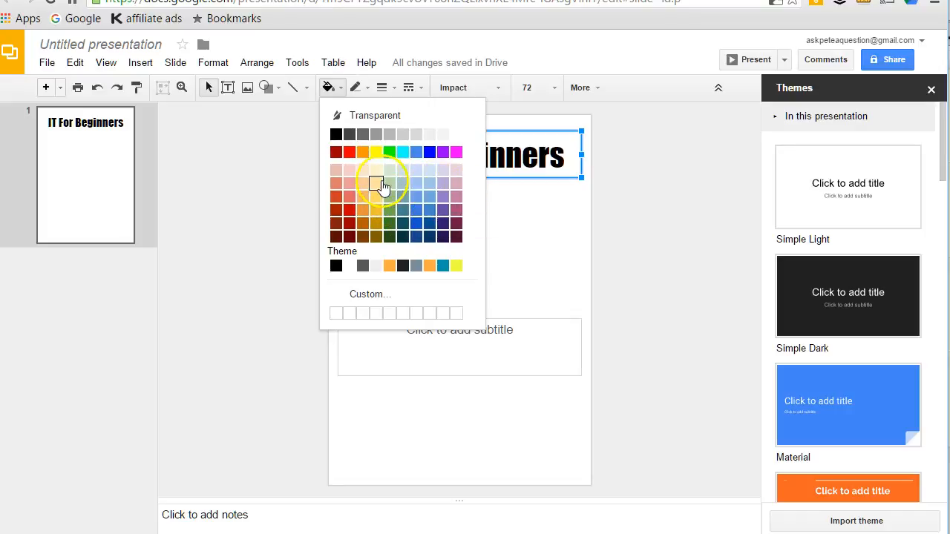
pyautogui.click(350, 186)
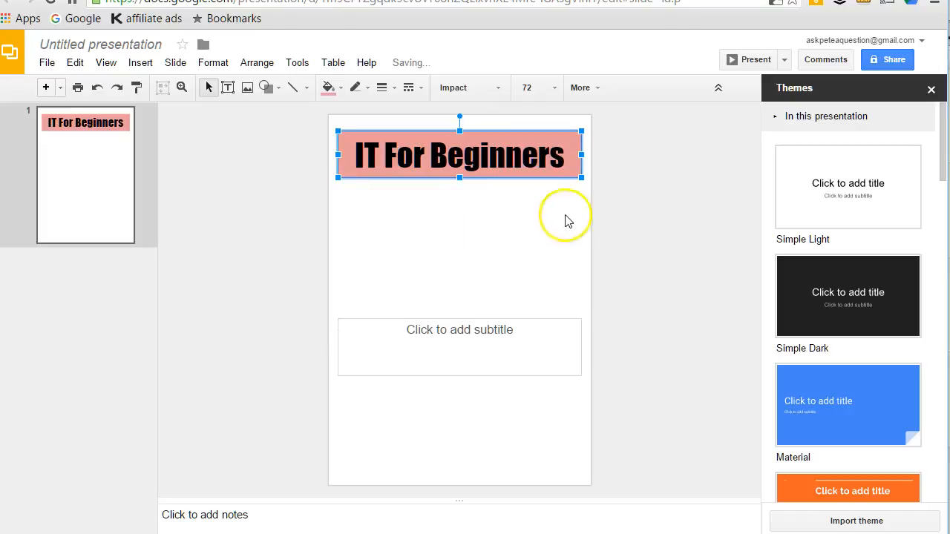
pyautogui.click(694, 199)
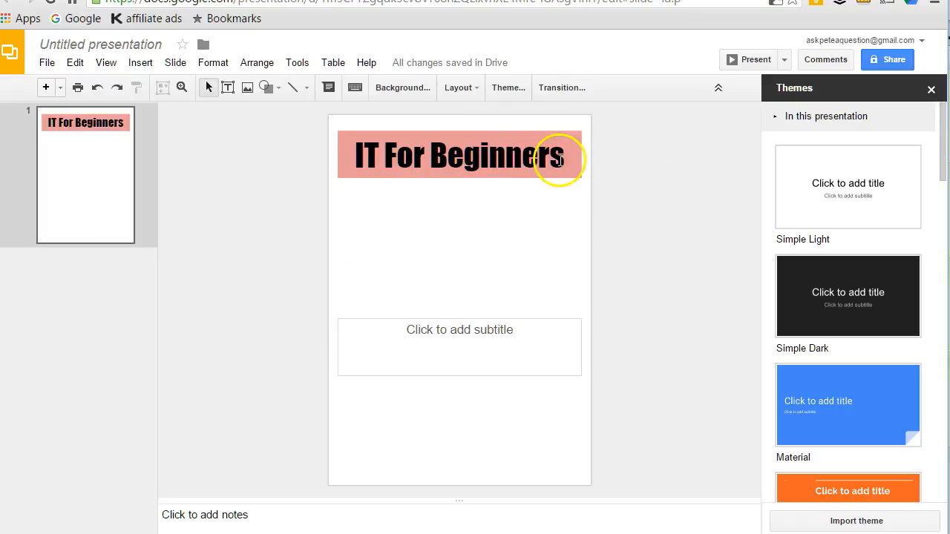
# - Change the text colour of the whole title to bright purple
pyautogui.click(562, 158)
pyautogui.moveTo(508, 158); pyautogui.dragTo(353, 155)
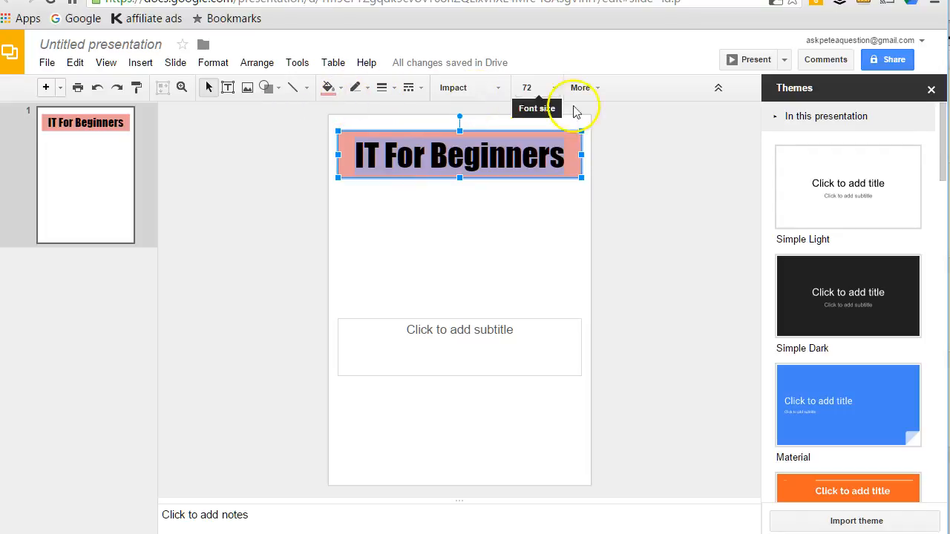
pyautogui.click(598, 88)
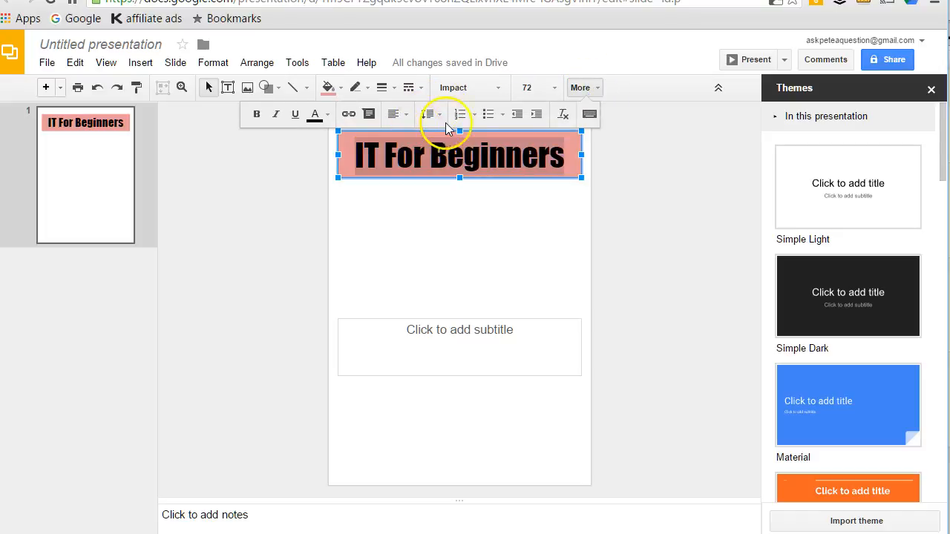
pyautogui.click(318, 114)
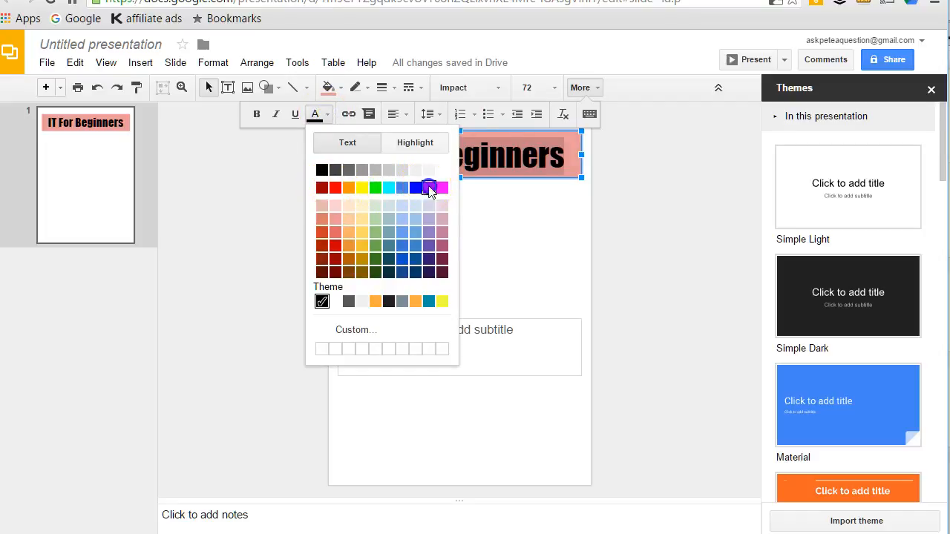
pyautogui.click(429, 187)
pyautogui.click(452, 196)
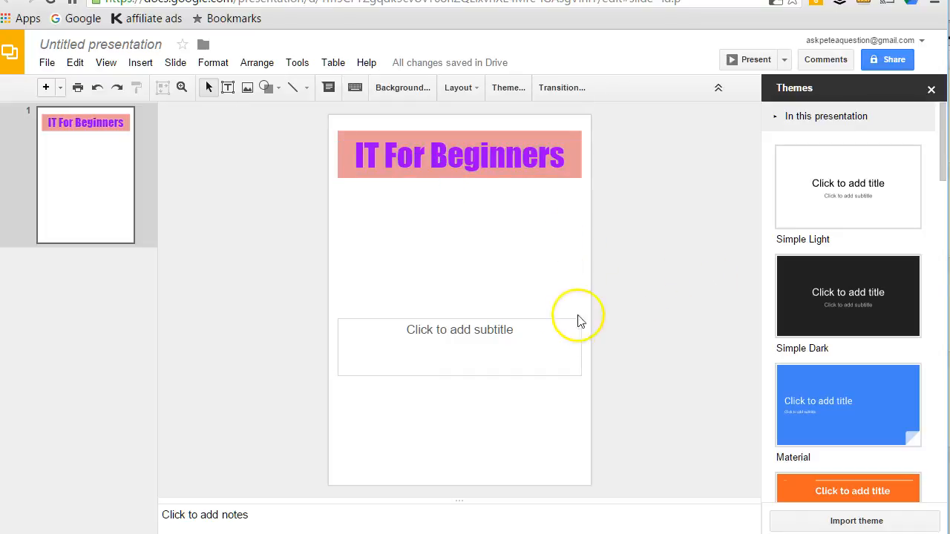
# - Place the subtitle box directly below the title, enter "Fun and Laughter - the best way to learn" and fit the box height to one line
pyautogui.moveTo(536, 319); pyautogui.dragTo(535, 188)
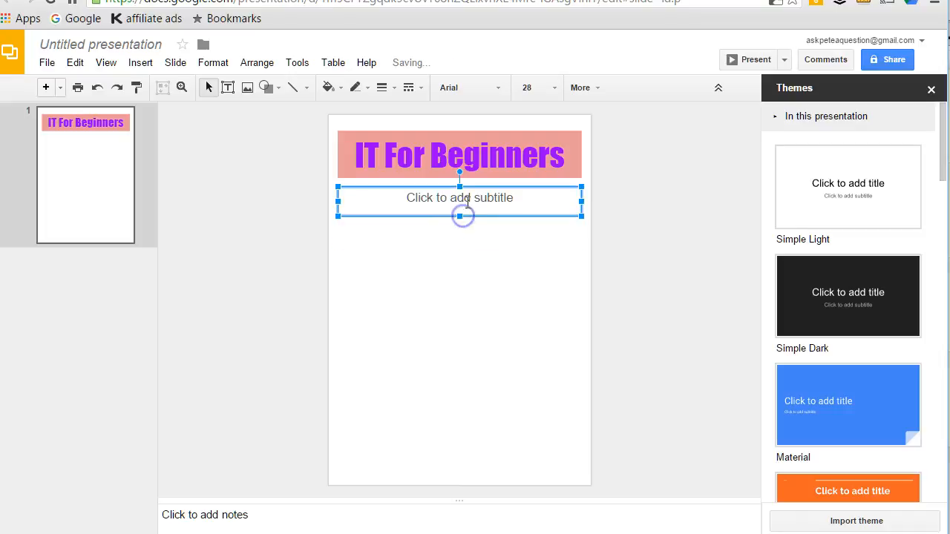
pyautogui.click(466, 200)
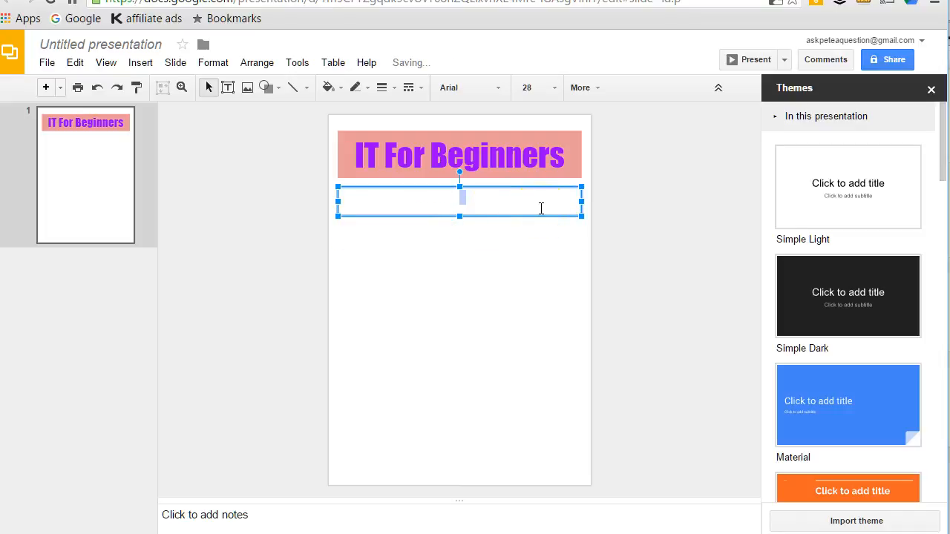
pyautogui.write('Fun and Laughter - the')
pyautogui.write('best way to ')
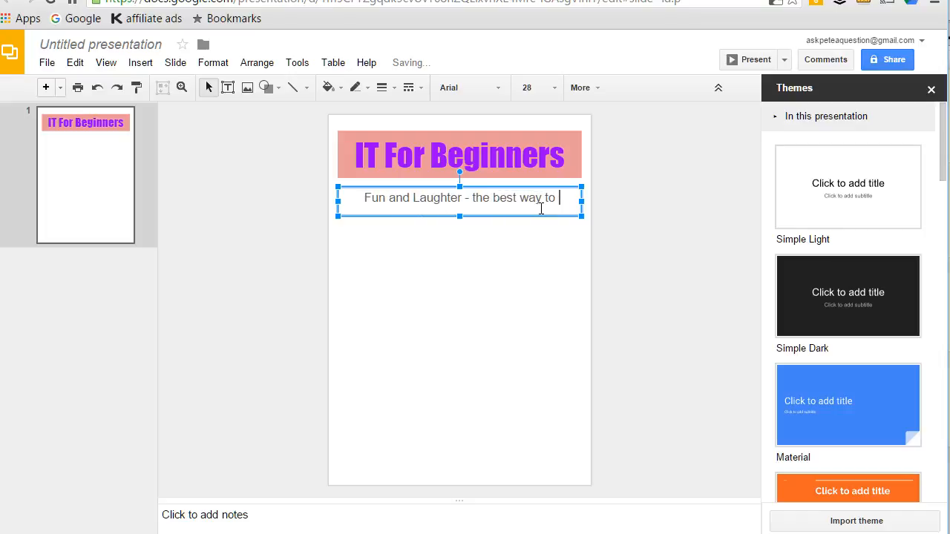
pyautogui.write('learn')
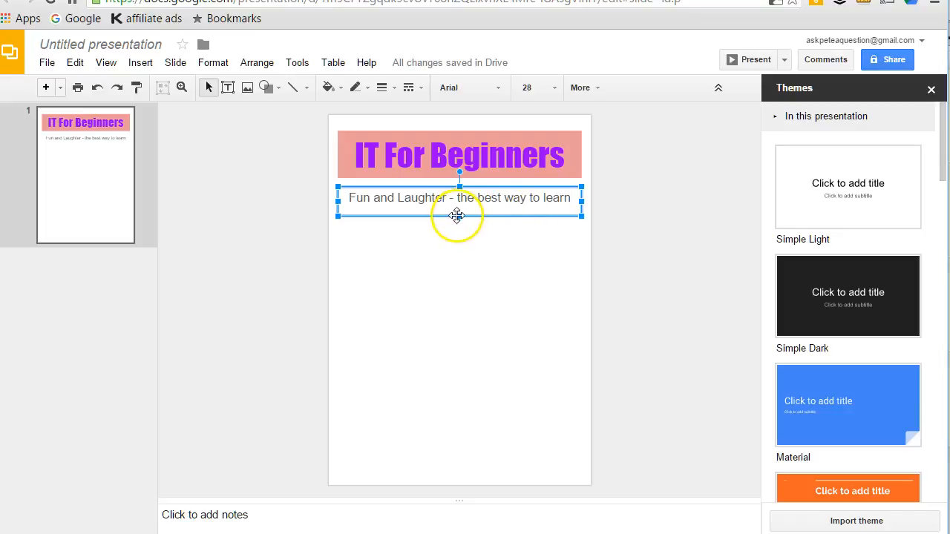
pyautogui.moveTo(462, 217); pyautogui.dragTo(465, 207)
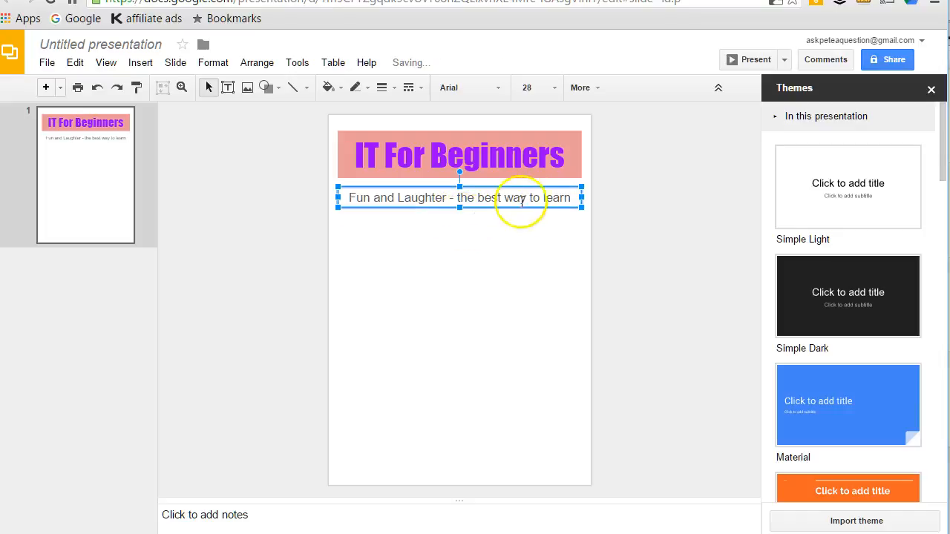
# - Make the whole subtitle line bold and change its text colour to red
pyautogui.moveTo(570, 197); pyautogui.dragTo(339, 196)
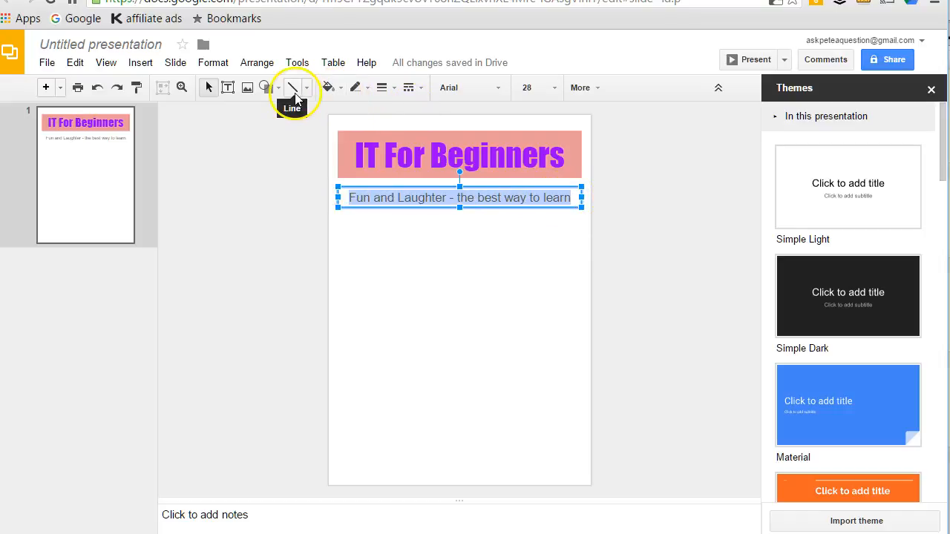
pyautogui.click(601, 87)
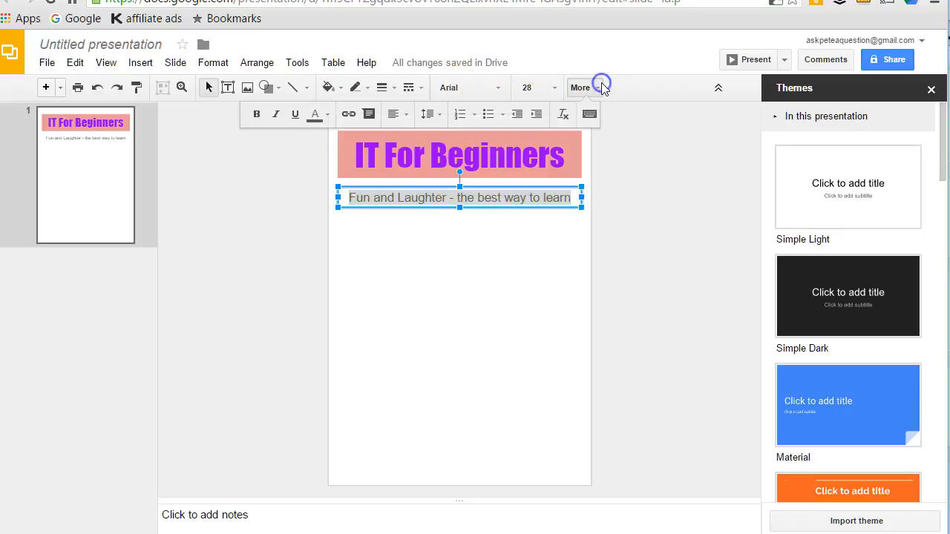
pyautogui.click(256, 114)
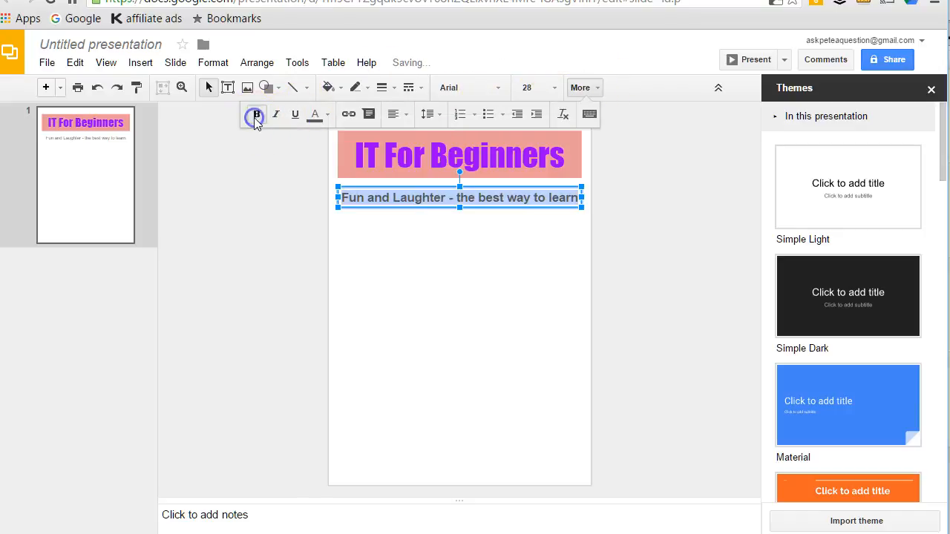
pyautogui.click(316, 115)
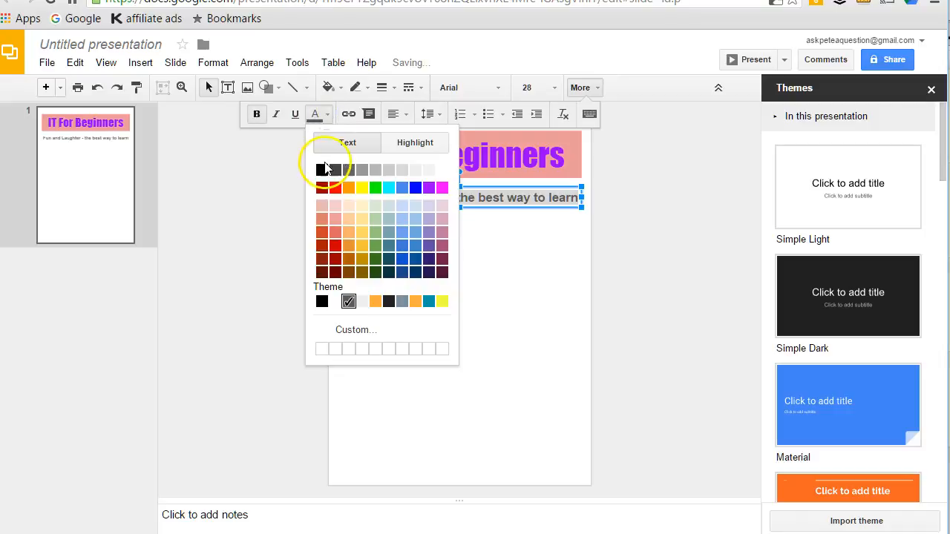
pyautogui.click(334, 188)
pyautogui.click(411, 265)
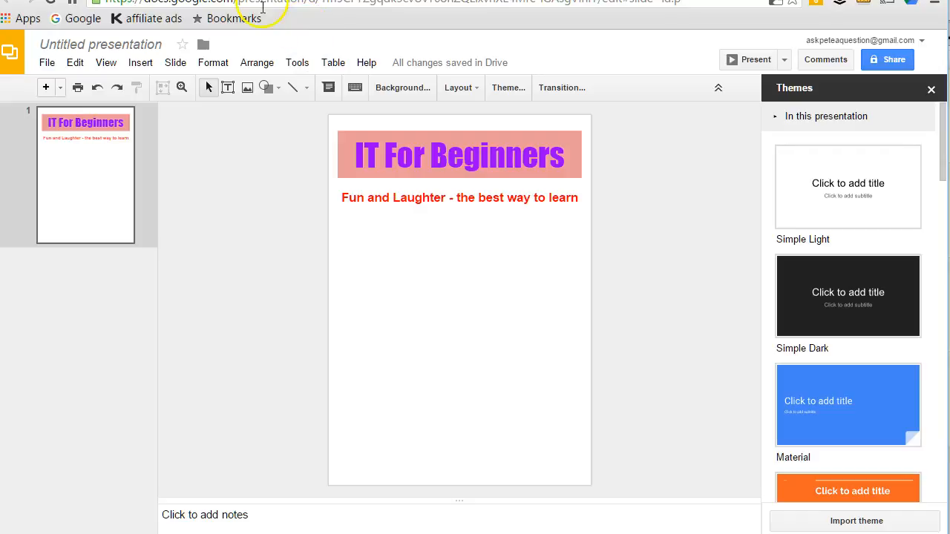
# - Switch to the "Create a poster or flier" presentation and show the slide "I want to advertise this course" with the flyer's text ideas
pyautogui.click(202, 1)
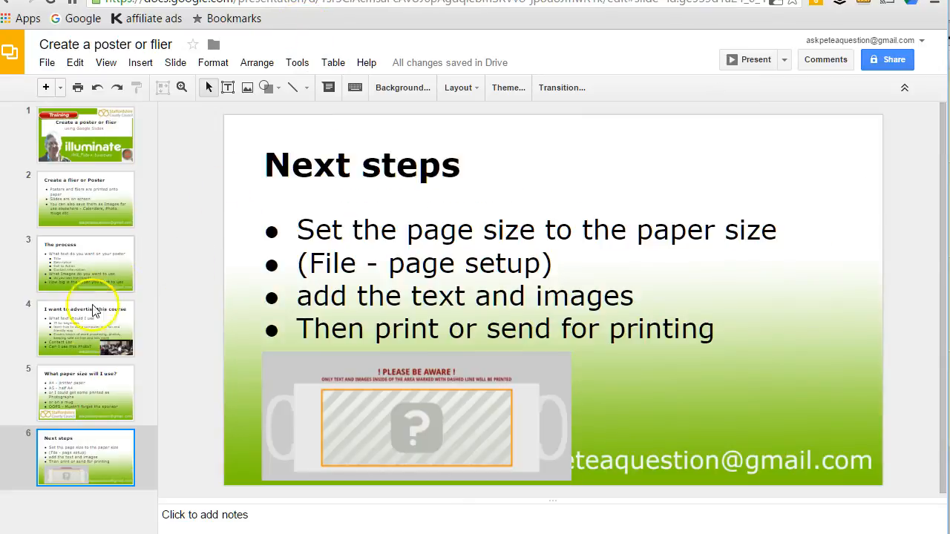
pyautogui.click(72, 403)
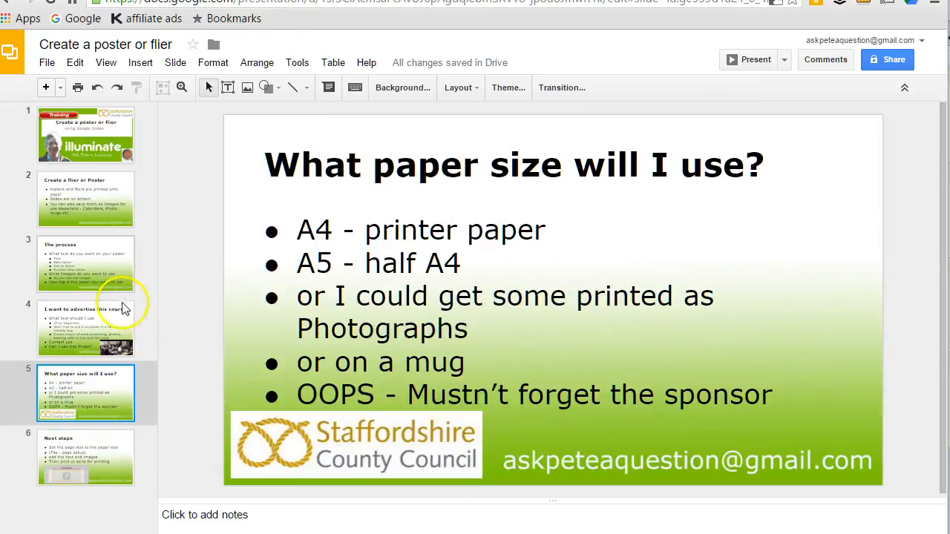
pyautogui.click(107, 317)
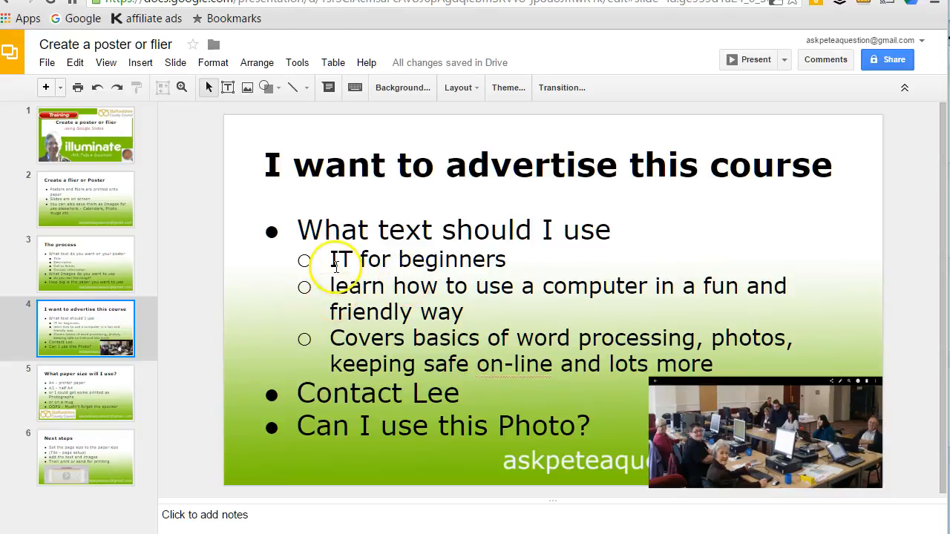